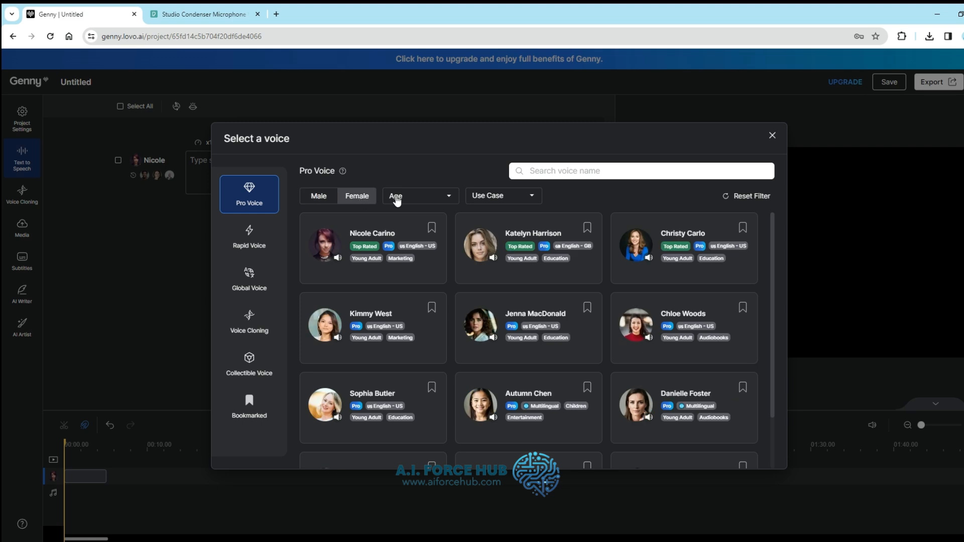
Filter the Pro Voice list to Male voices with the age Young Adult and the use case Education.
{"action": "left_click", "coordinate": [509, 201]}
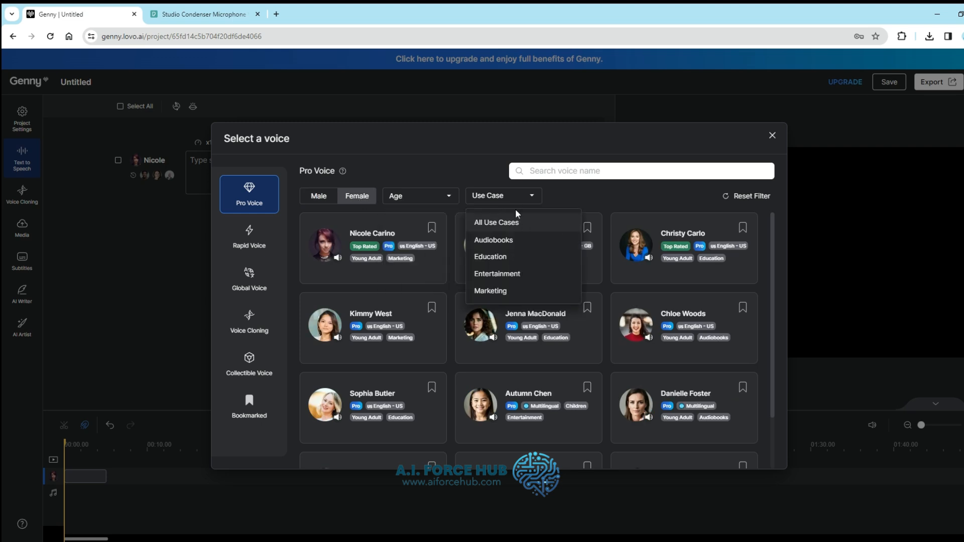
{"action": "left_click", "coordinate": [516, 220]}
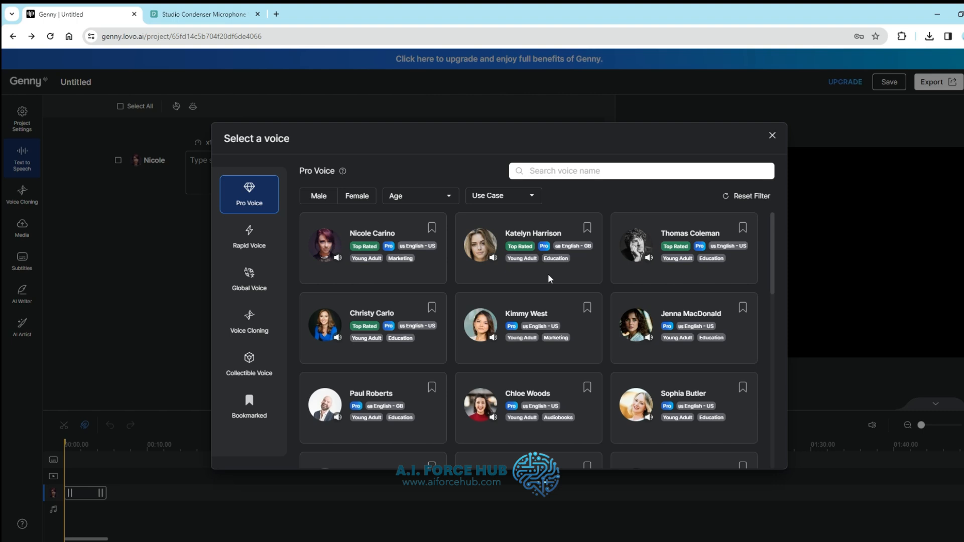
{"action": "left_click", "coordinate": [326, 199]}
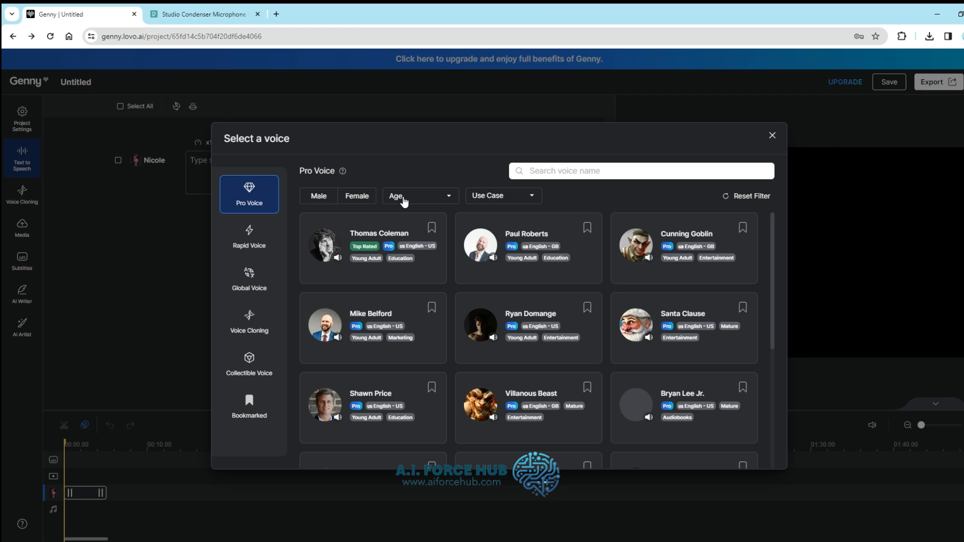
{"action": "left_click", "coordinate": [432, 200]}
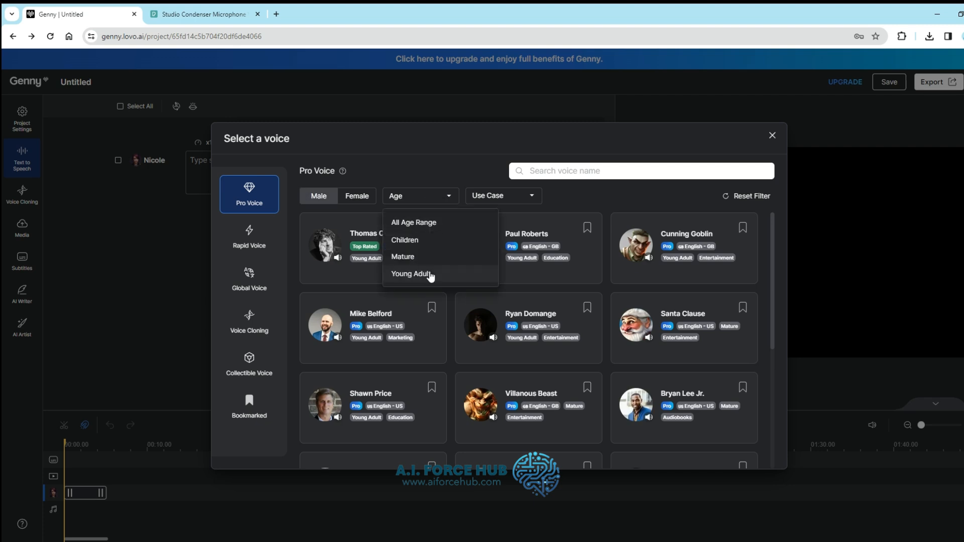
{"action": "left_click", "coordinate": [428, 275]}
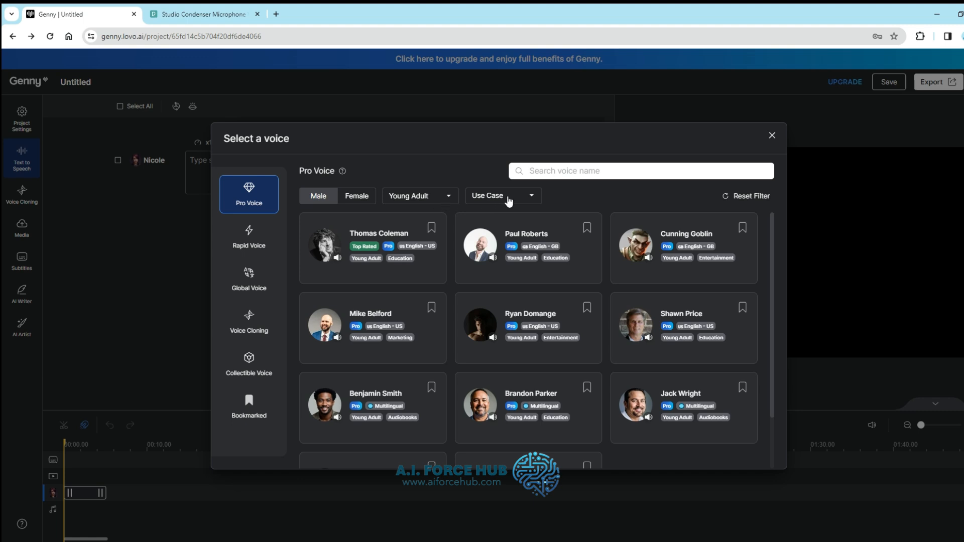
{"action": "left_click", "coordinate": [509, 199]}
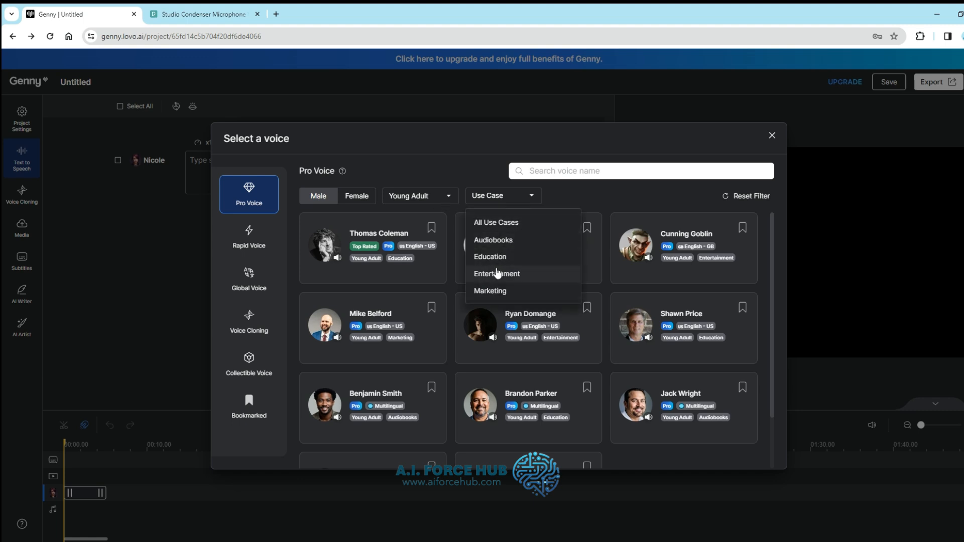
{"action": "left_click", "coordinate": [497, 261]}
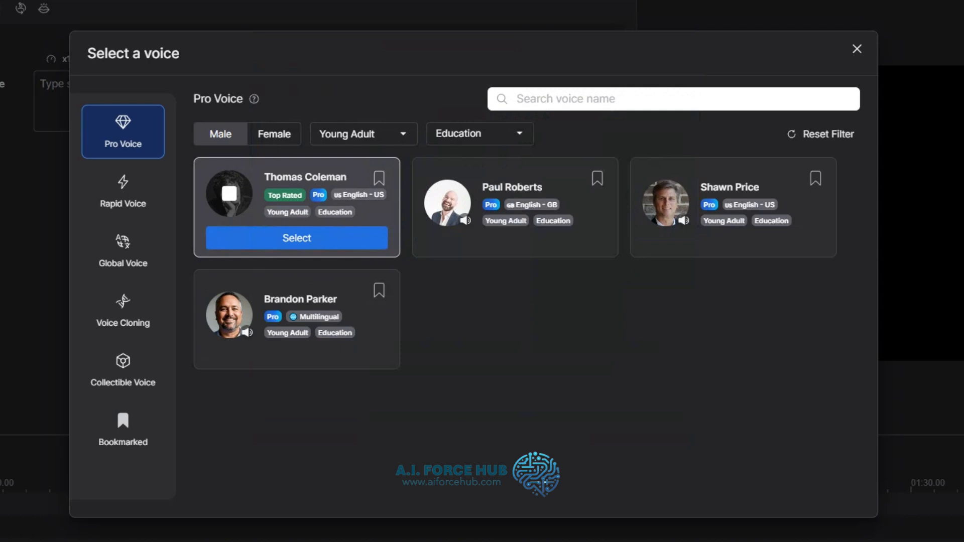
Preview the other three filtered Pro voices and assign the English - GB one to the first text block.
{"action": "left_click", "coordinate": [447, 203]}
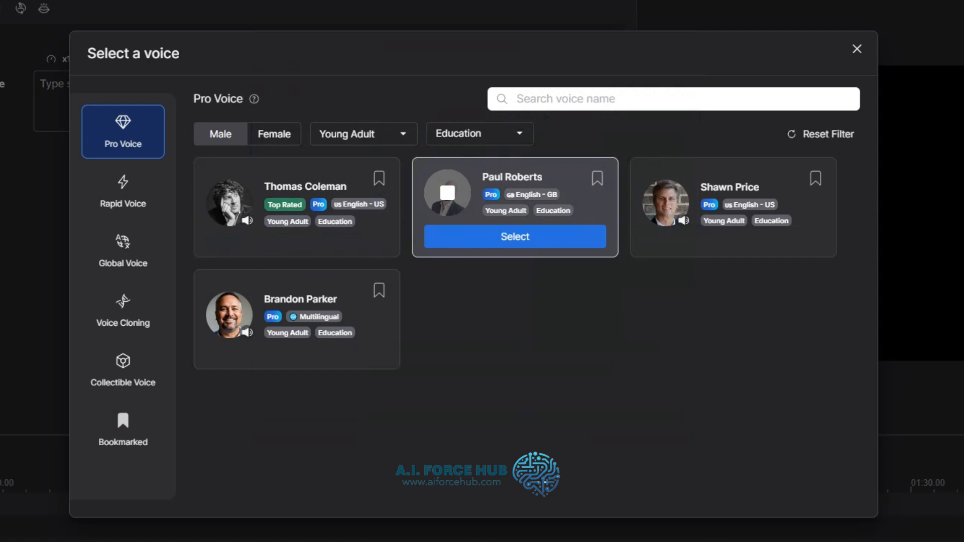
{"action": "left_click", "coordinate": [665, 203]}
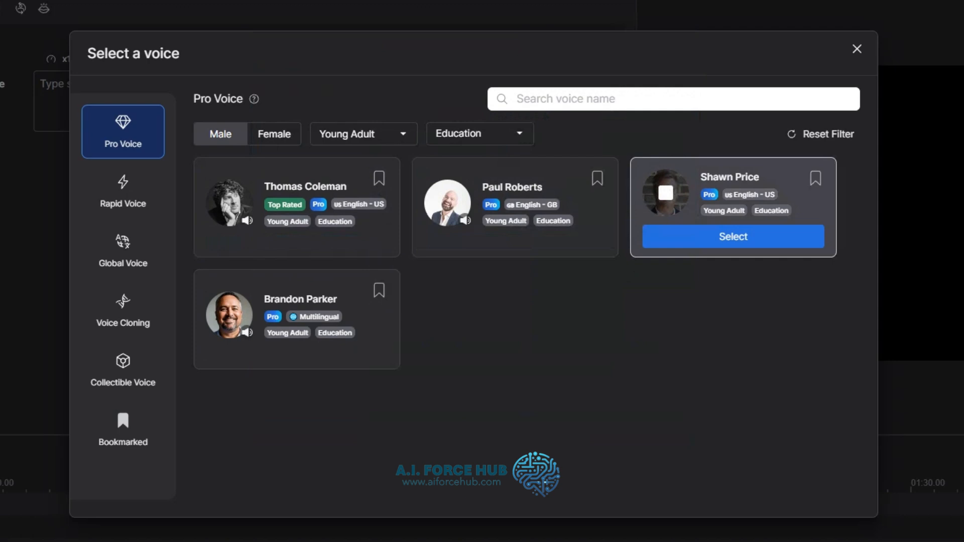
{"action": "left_click", "coordinate": [228, 305]}
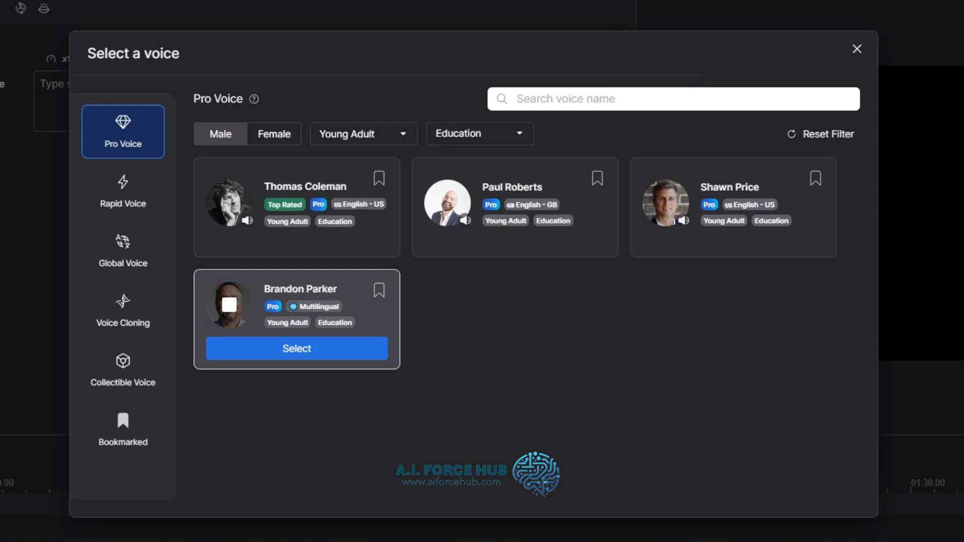
{"action": "mouse_move", "coordinate": [447, 194]}
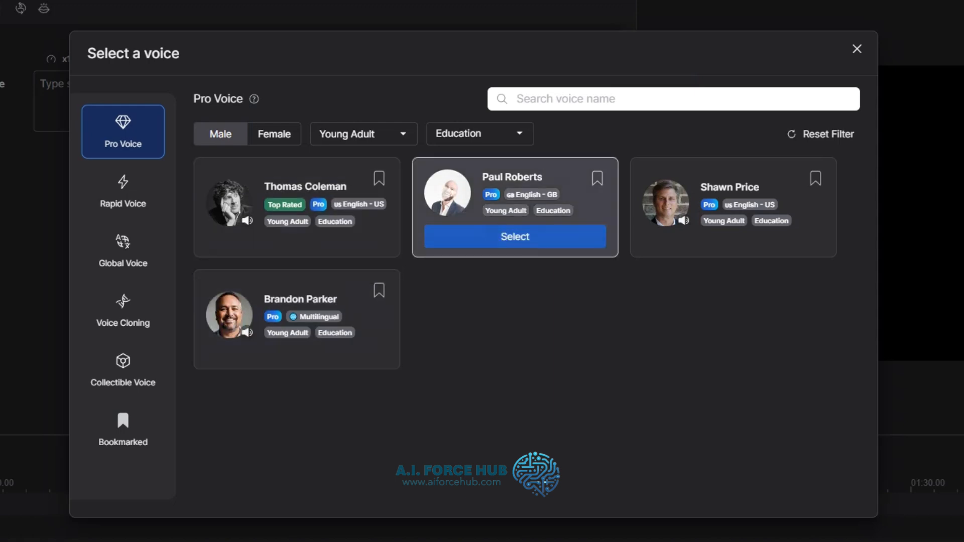
{"action": "left_click", "coordinate": [514, 237]}
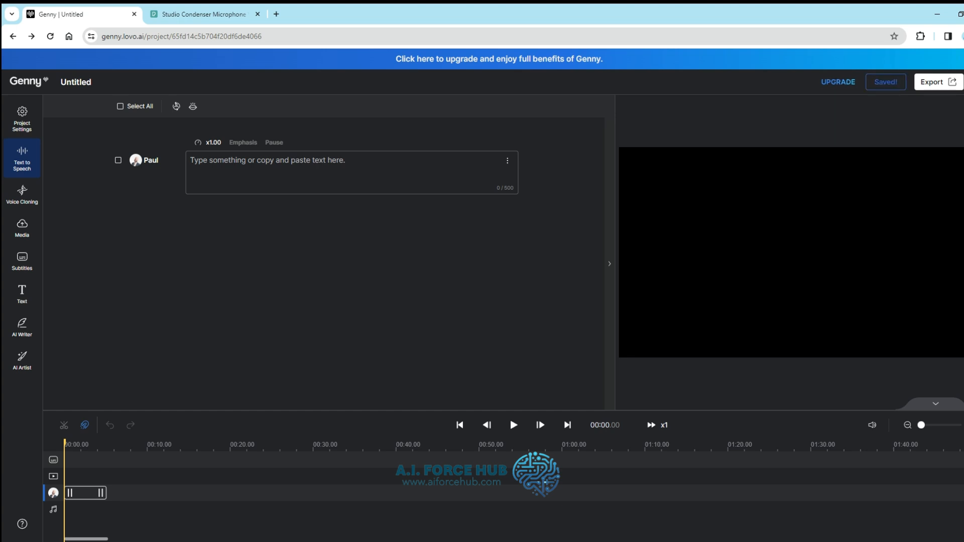
Enter the introduction starting "Welcome to the future with AI Force Hub!" in the first block, generate its speech and play it.
{"action": "type", "text": "Welcome to the future with AI Force Hub! Find the best AI tools and discover a world of new possibilities! In this video we will show you on how to use lovo AI voice and video."}
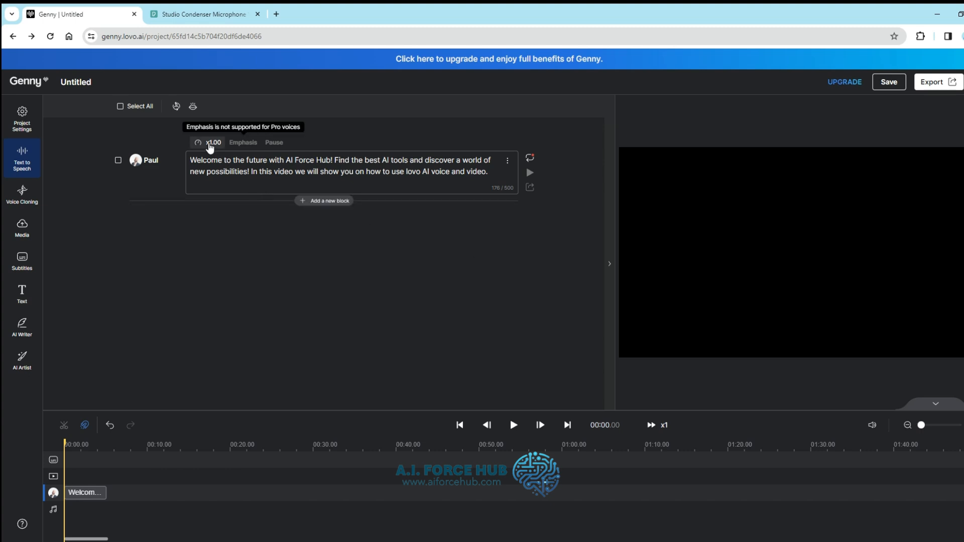
{"action": "left_click", "coordinate": [210, 146]}
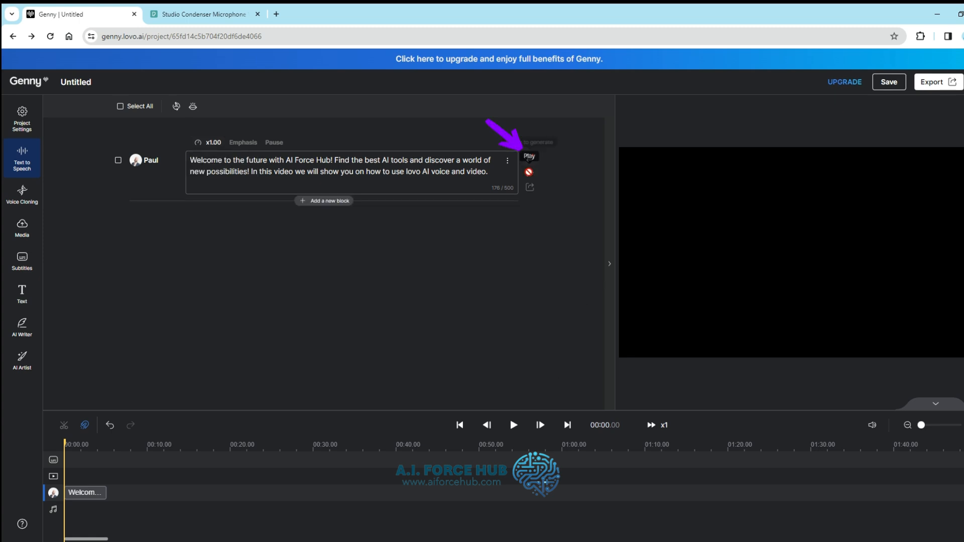
{"action": "left_click", "coordinate": [530, 159]}
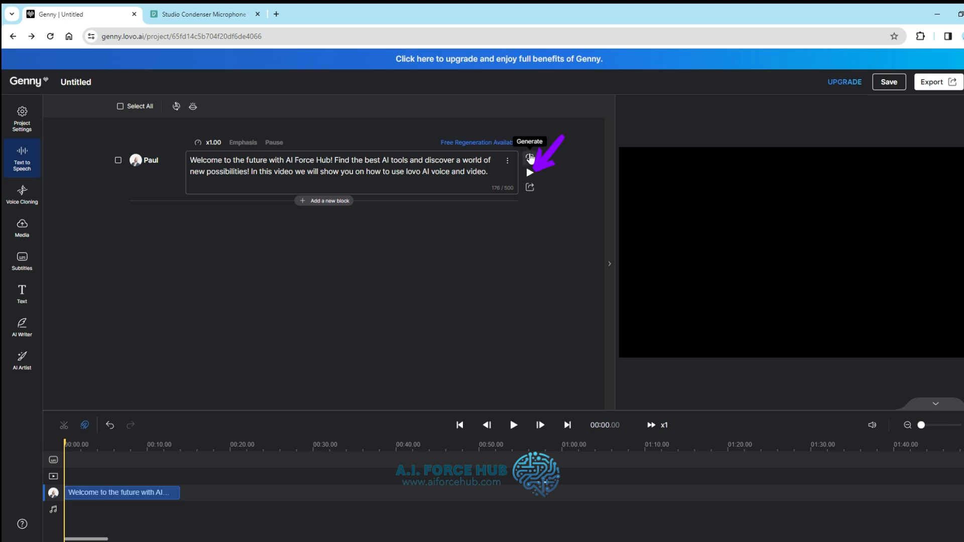
{"action": "left_click", "coordinate": [529, 172]}
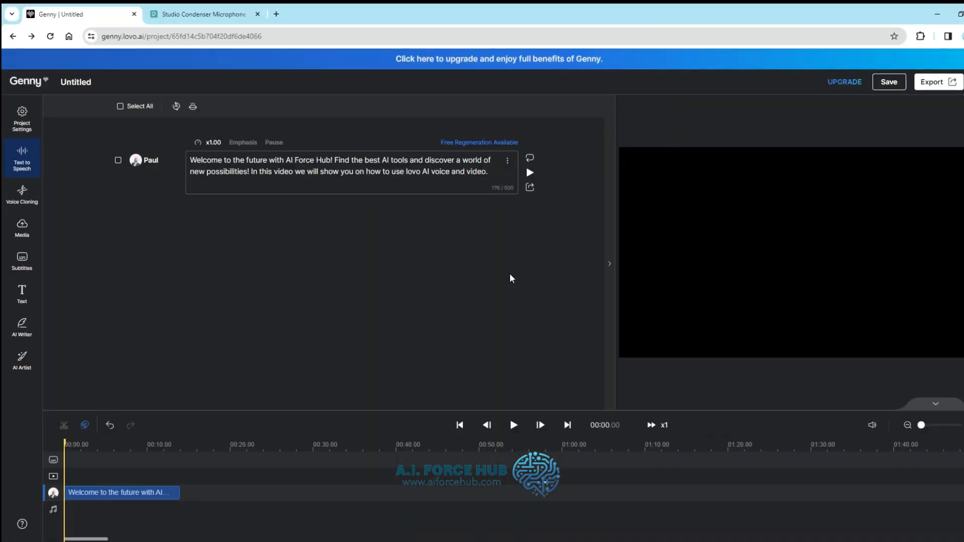
Add a second text block and assign it the English - US, Young Adult, Education Rapid Voice after previewing the first Rapid Voice.
{"action": "left_click", "coordinate": [341, 202]}
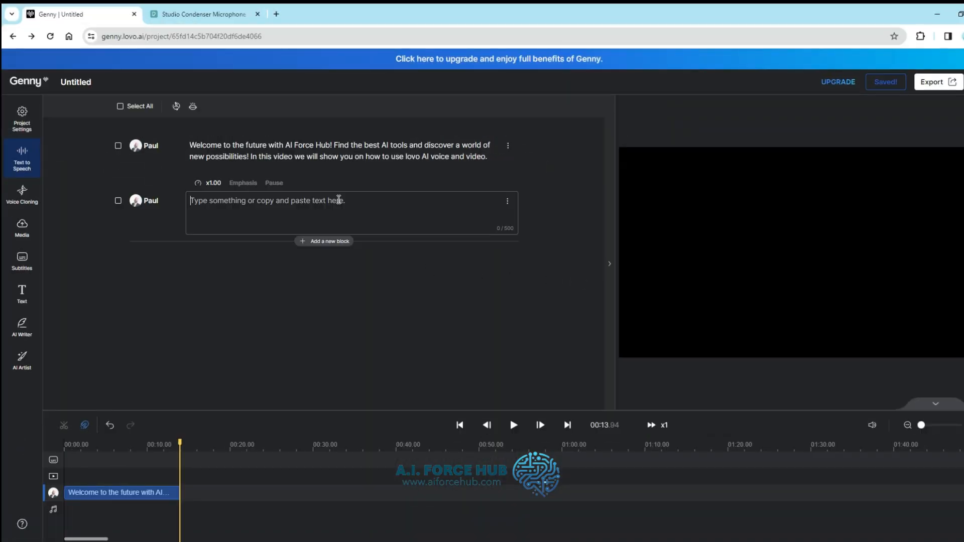
{"action": "left_click", "coordinate": [137, 203]}
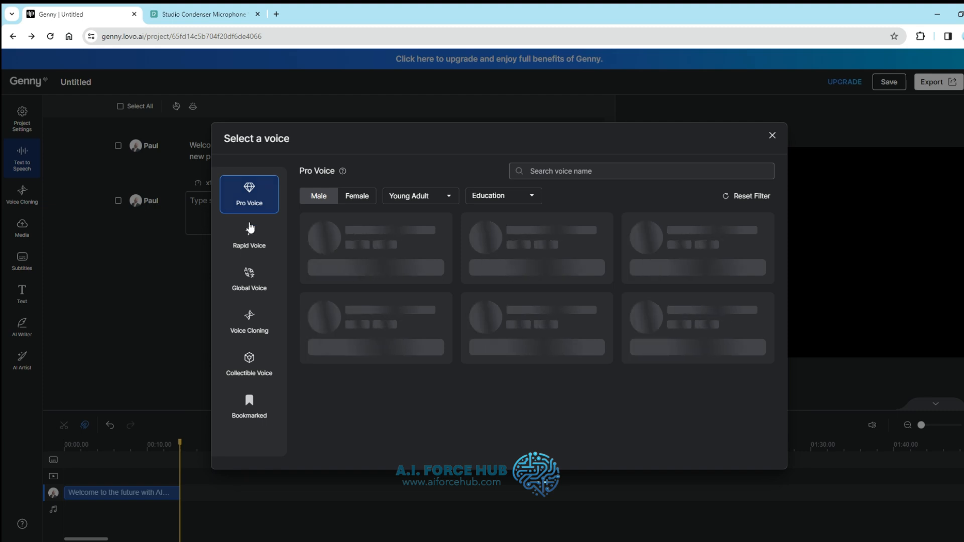
{"action": "left_click", "coordinate": [251, 234]}
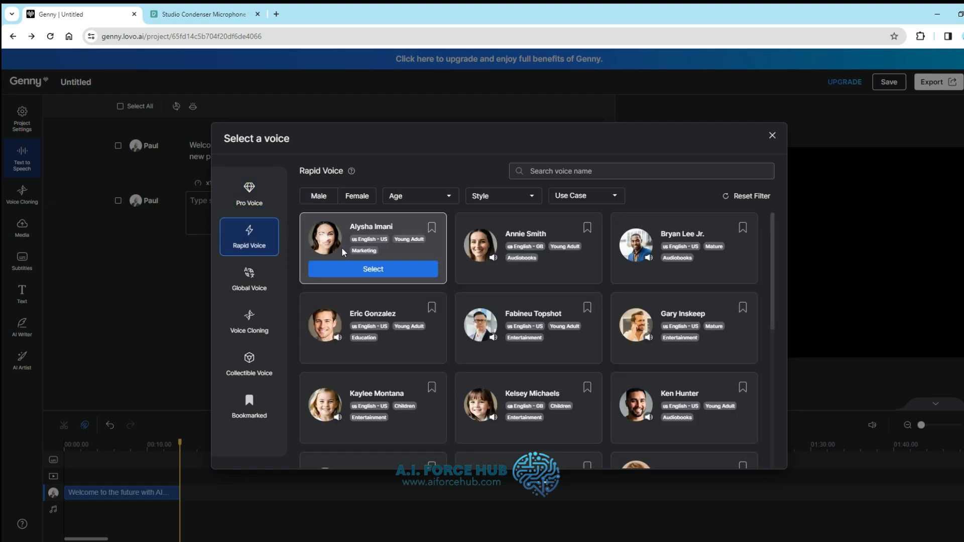
{"action": "left_click", "coordinate": [321, 240]}
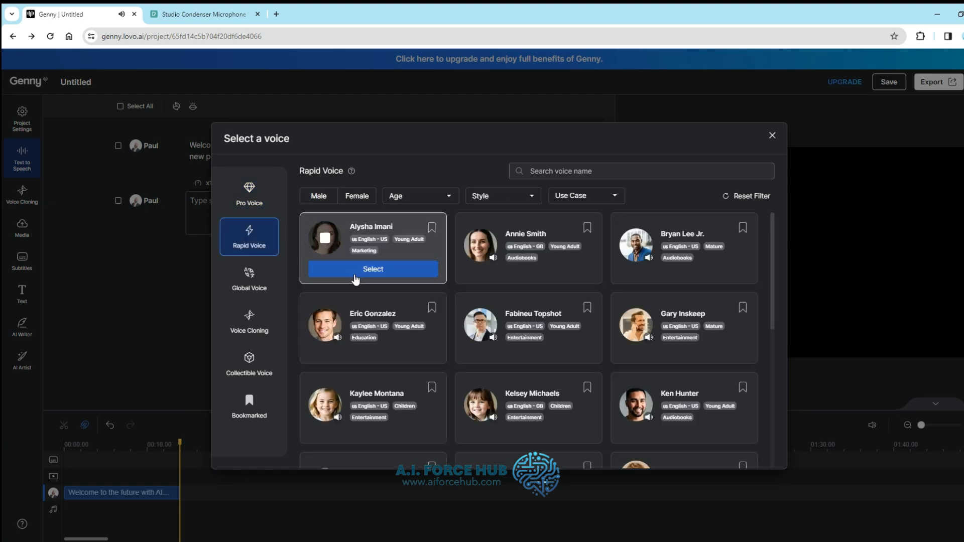
{"action": "left_click", "coordinate": [325, 317]}
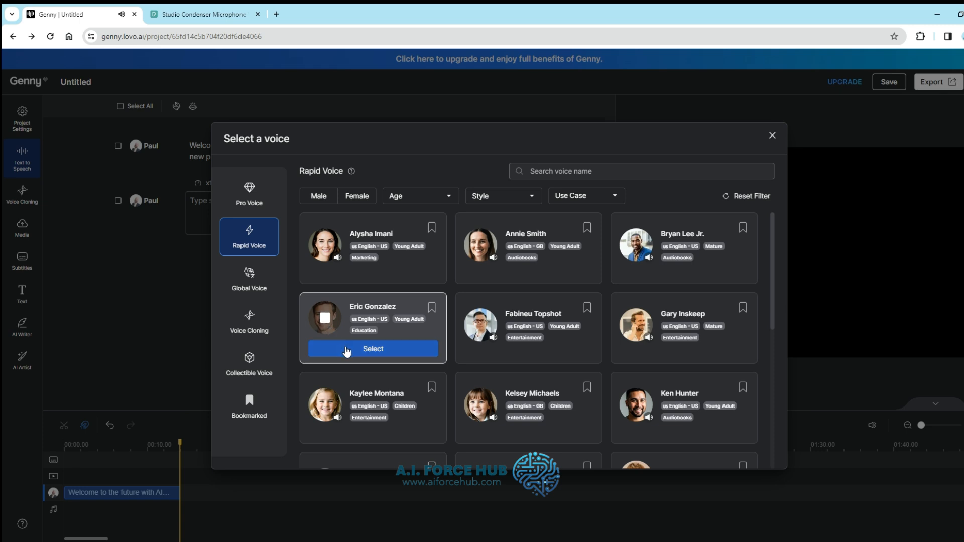
{"action": "left_click", "coordinate": [346, 349]}
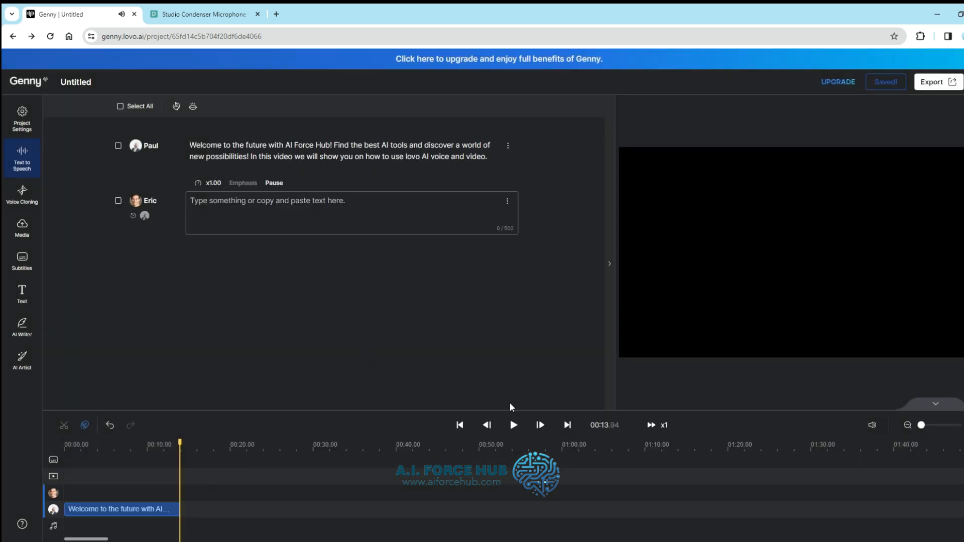
Generate and play the second block with "Lovo AI is a powerful tool that allows us to generate realistic AI voice and create stunning videos quickly and easily.".
{"action": "type", "text": "Lovo AI is a powerful tool that allows us to generate realistic AI voice and create stunning videos quickly and easily."}
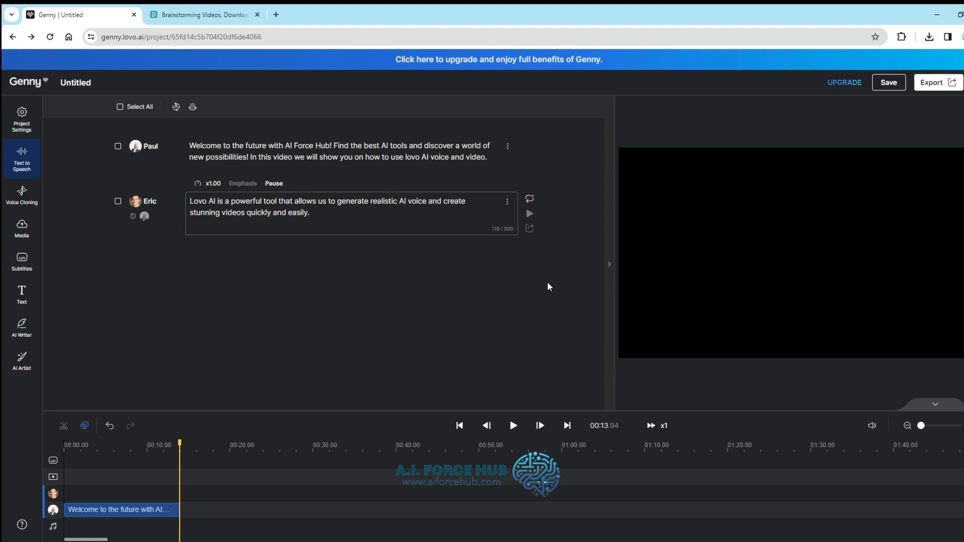
{"action": "left_click", "coordinate": [529, 201]}
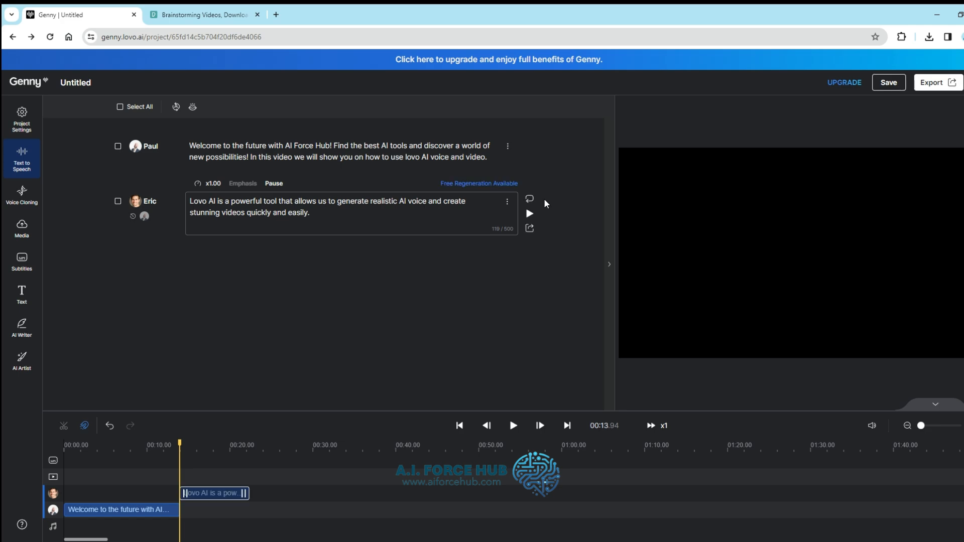
{"action": "left_click", "coordinate": [529, 214]}
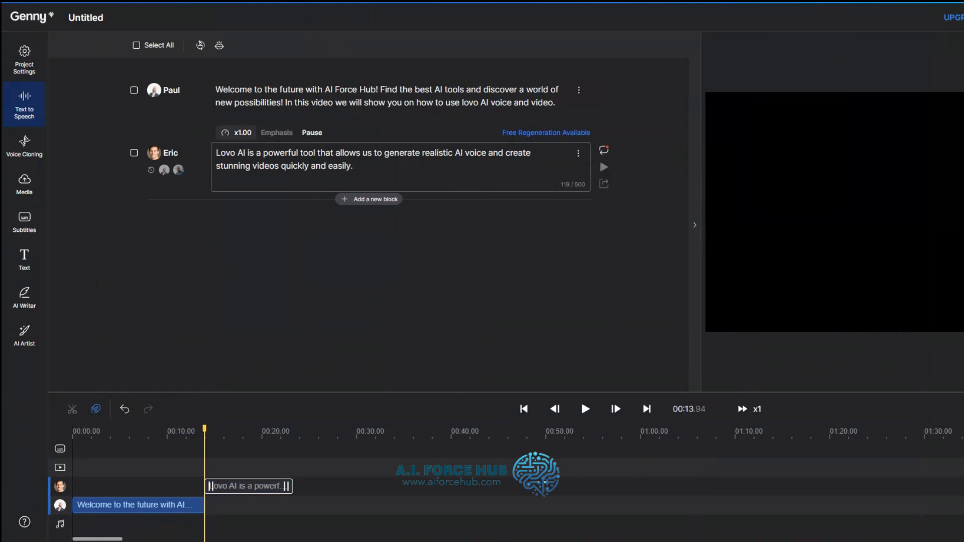
Set the second block's speech speed to x0.90, regenerate the speech and play it.
{"action": "left_click", "coordinate": [237, 133]}
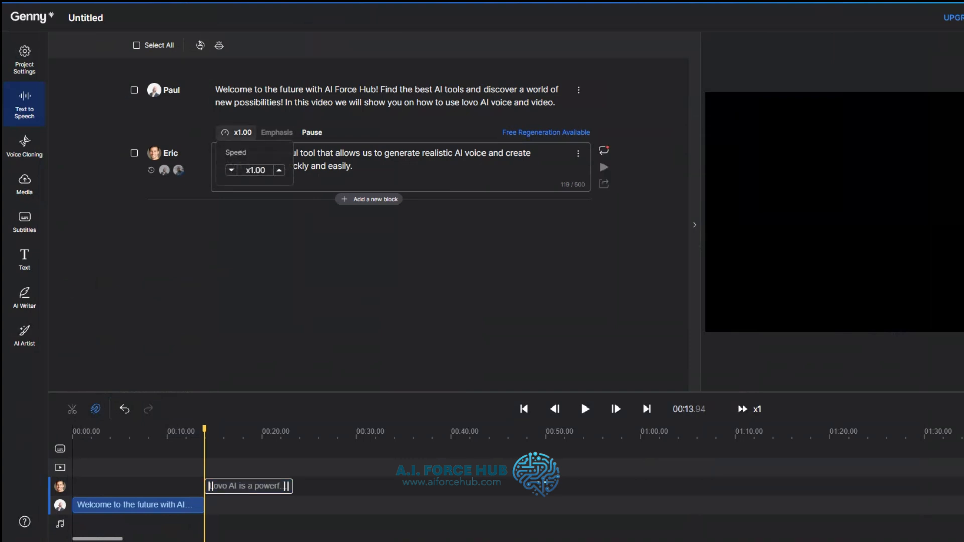
{"action": "left_click", "coordinate": [231, 170]}
{"action": "left_click", "coordinate": [232, 170]}
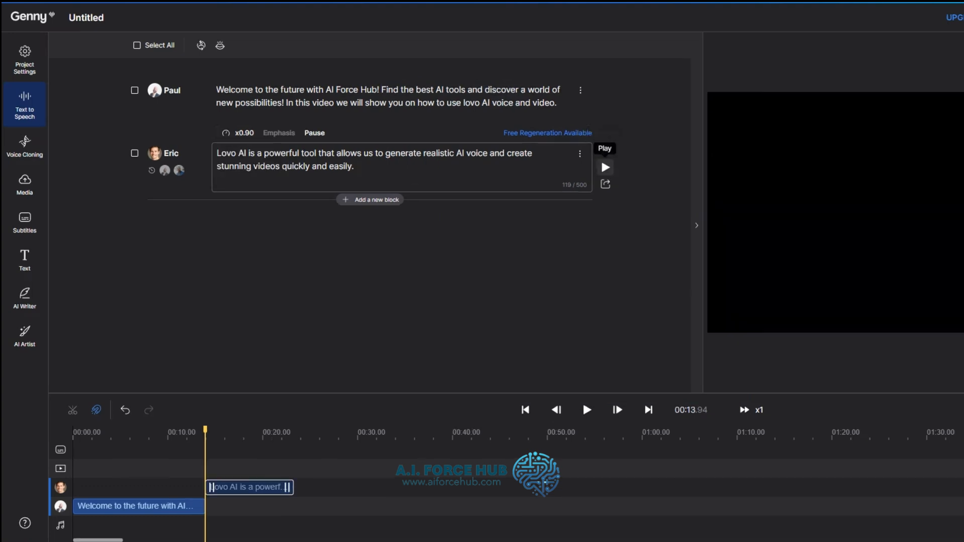
{"action": "left_click", "coordinate": [603, 166]}
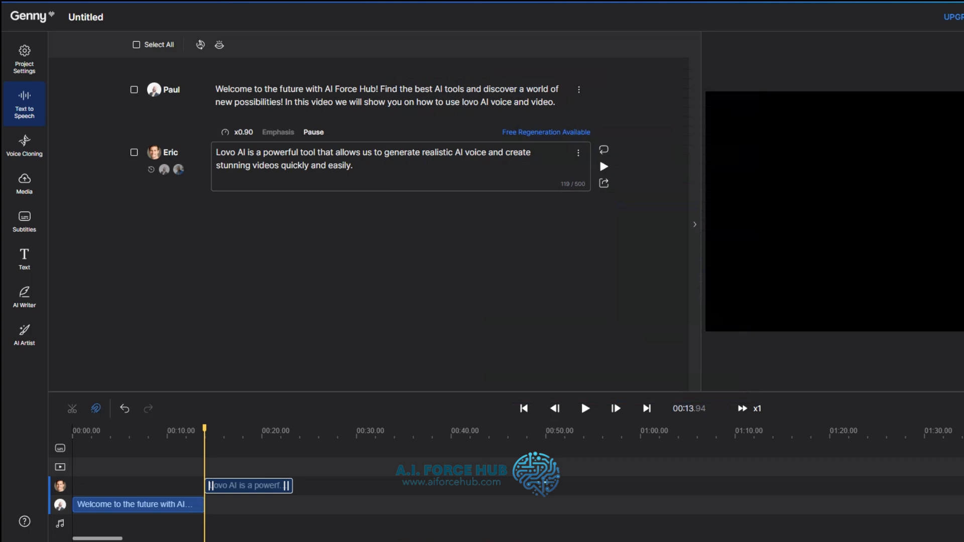
Insert 0.1s pauses after "voice" and "quickly" in the second block, apply them, then regenerate and play the speech.
{"action": "left_click", "coordinate": [313, 132]}
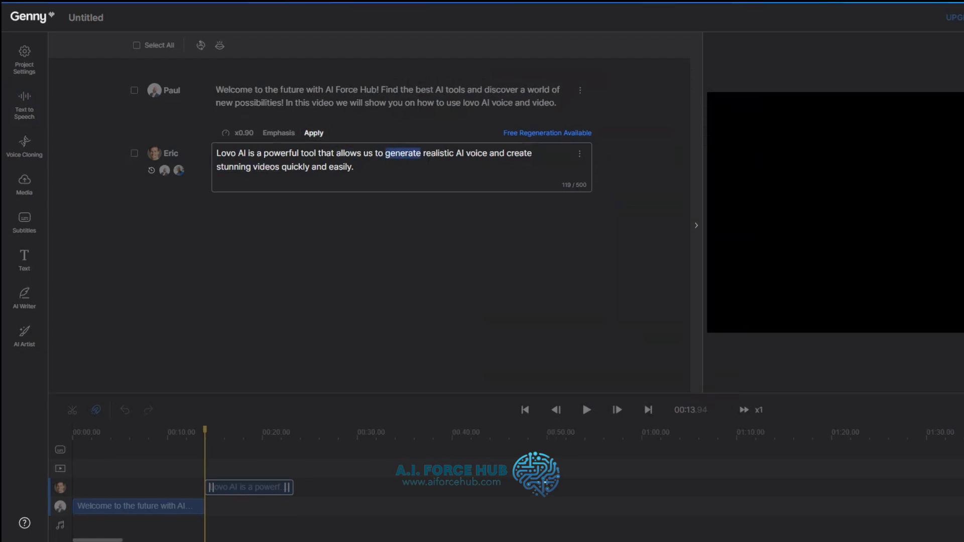
{"action": "left_click", "coordinate": [476, 153]}
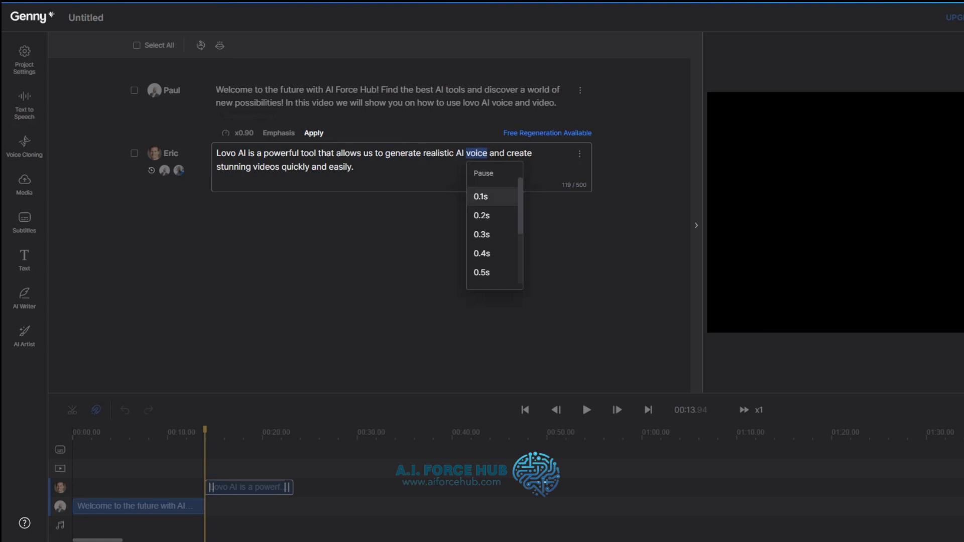
{"action": "left_click", "coordinate": [480, 196]}
{"action": "left_click", "coordinate": [295, 166]}
{"action": "left_click", "coordinate": [293, 211]}
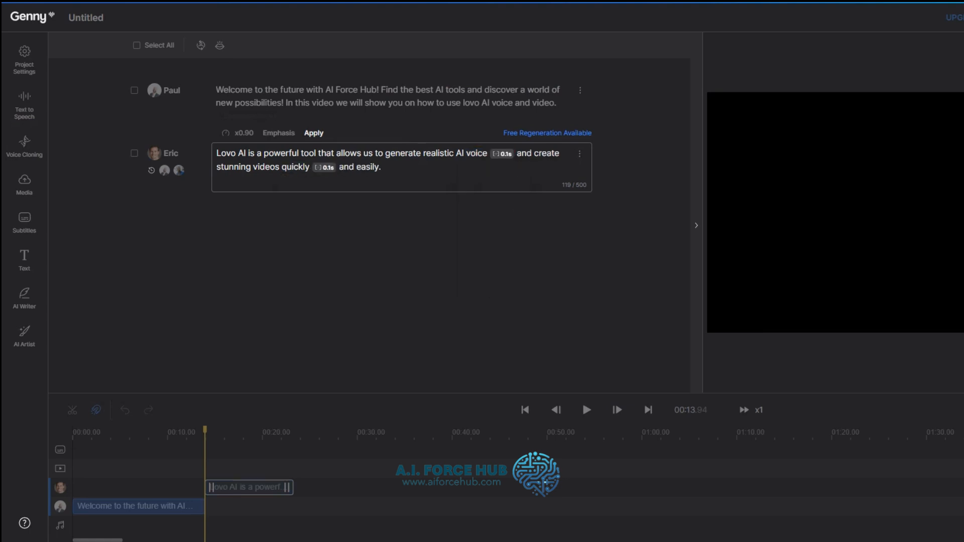
{"action": "left_click", "coordinate": [314, 133]}
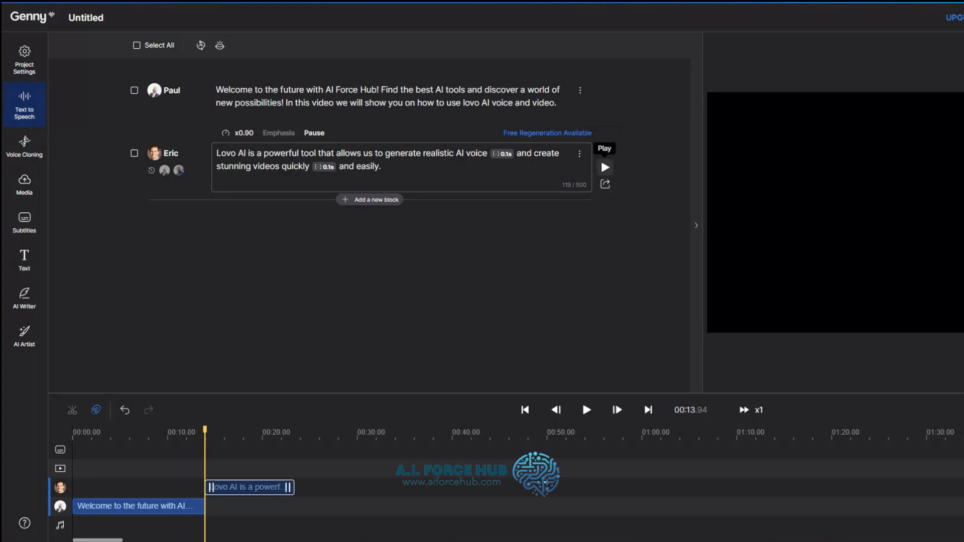
{"action": "left_click", "coordinate": [604, 167]}
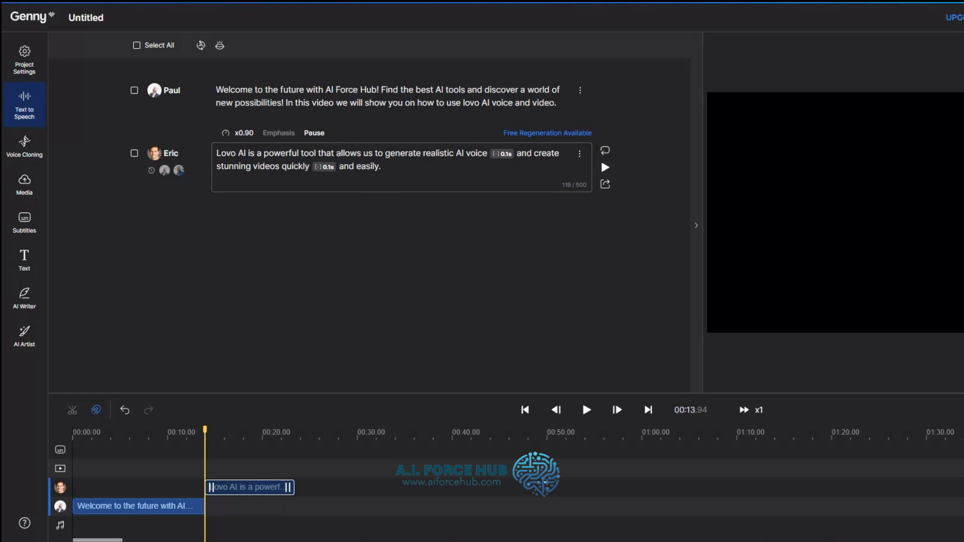
Add an English - US pronunciation rule that reads "tool" as "tul", and regenerate the second block's speech.
{"action": "type", "text": "too"}
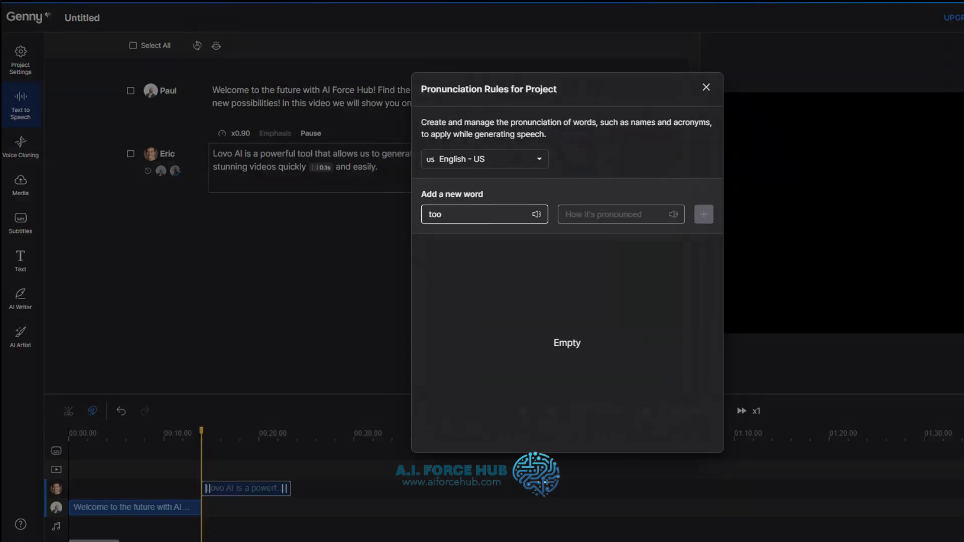
{"action": "type", "text": "l"}
{"action": "key", "text": "Tab"}
{"action": "type", "text": "tu"}
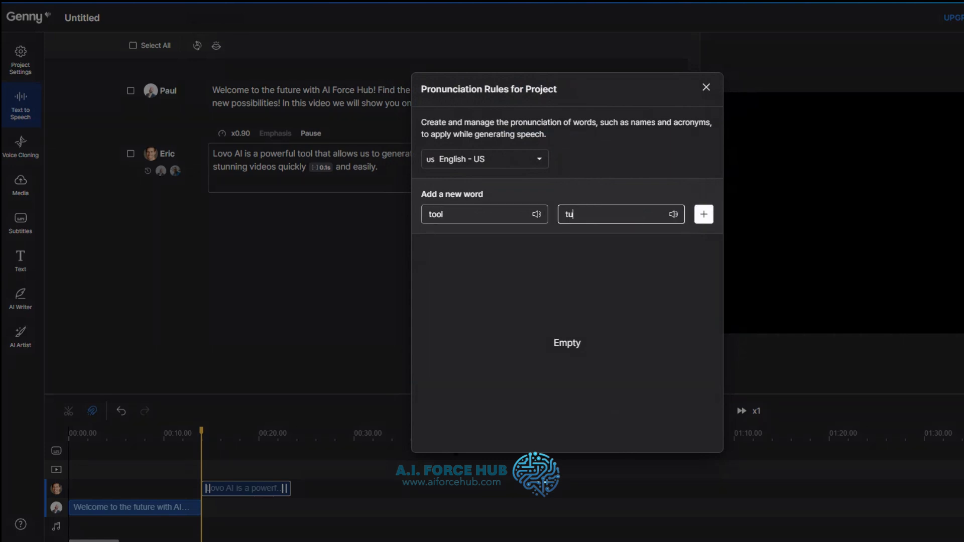
{"action": "left_click", "coordinate": [704, 214]}
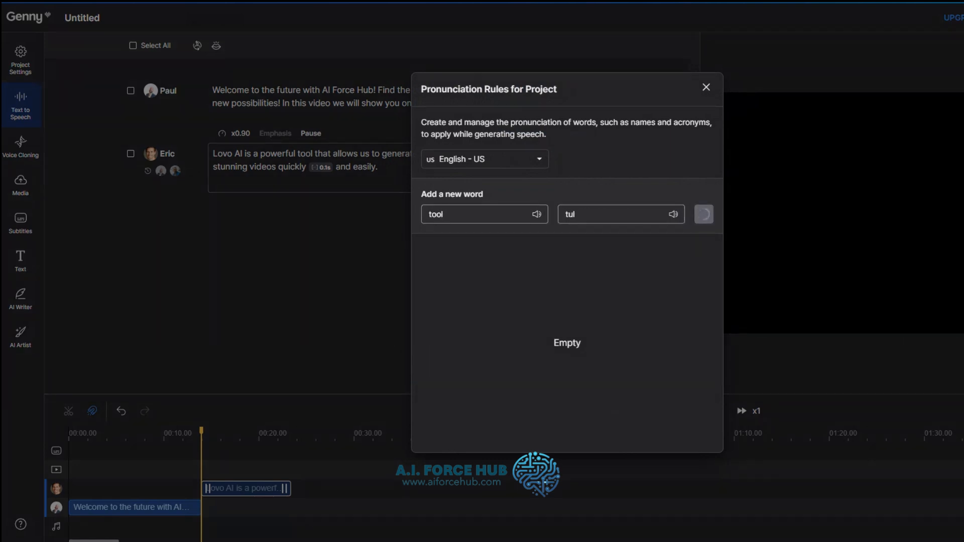
{"action": "left_click", "coordinate": [706, 88]}
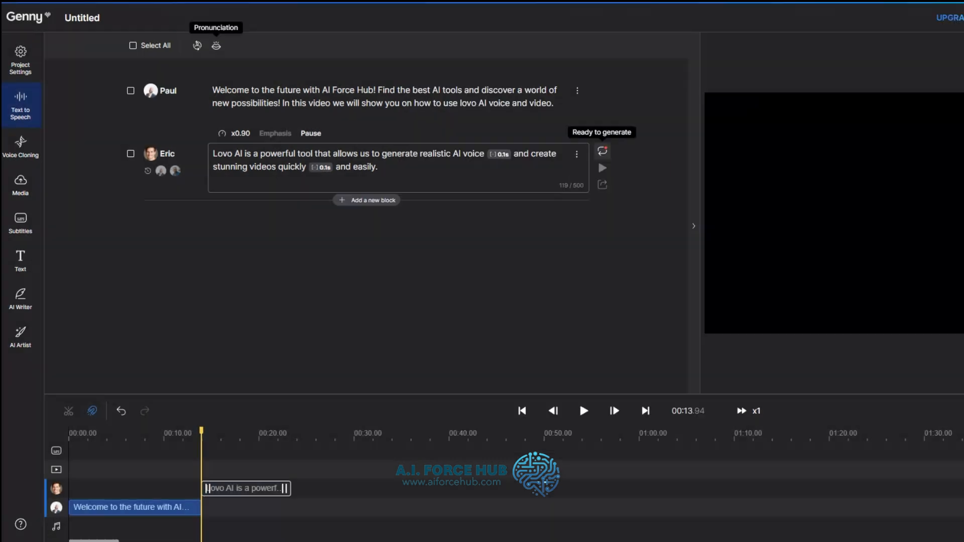
{"action": "left_click", "coordinate": [601, 151]}
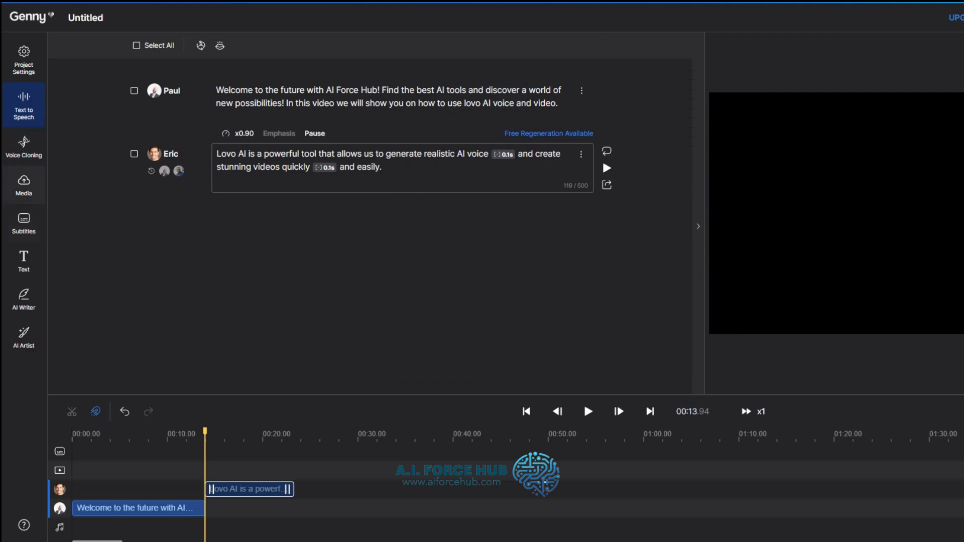
{"action": "left_click", "coordinate": [24, 185]}
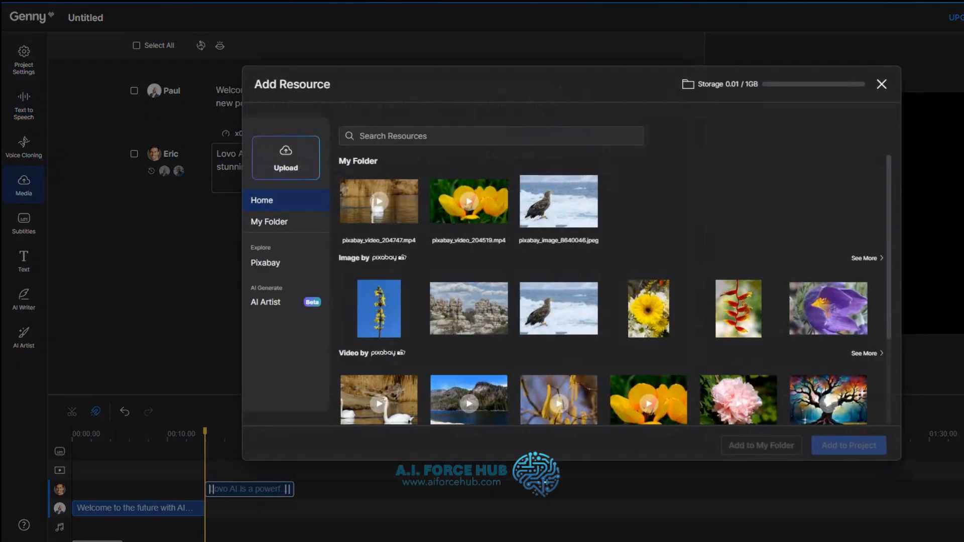
{"action": "left_click", "coordinate": [286, 158]}
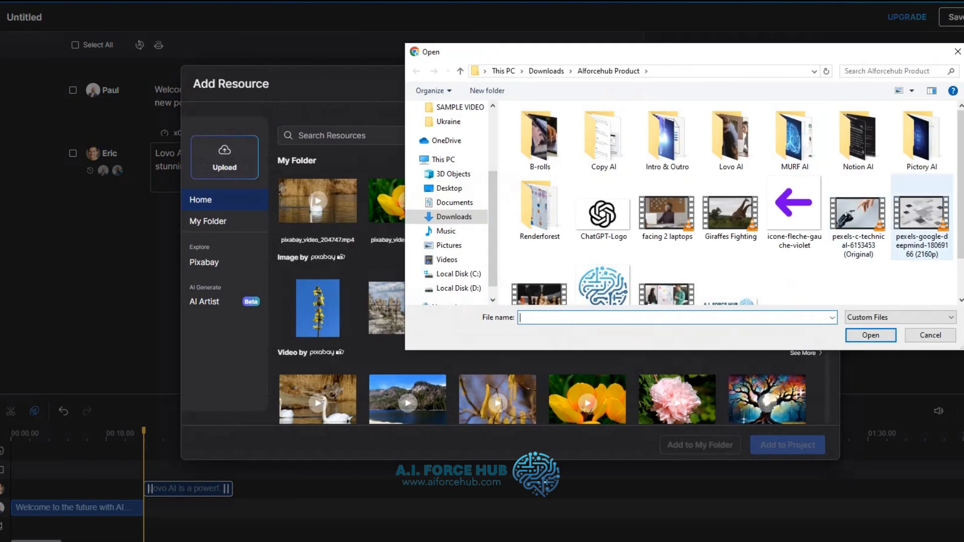
{"action": "double_click", "coordinate": [921, 216]}
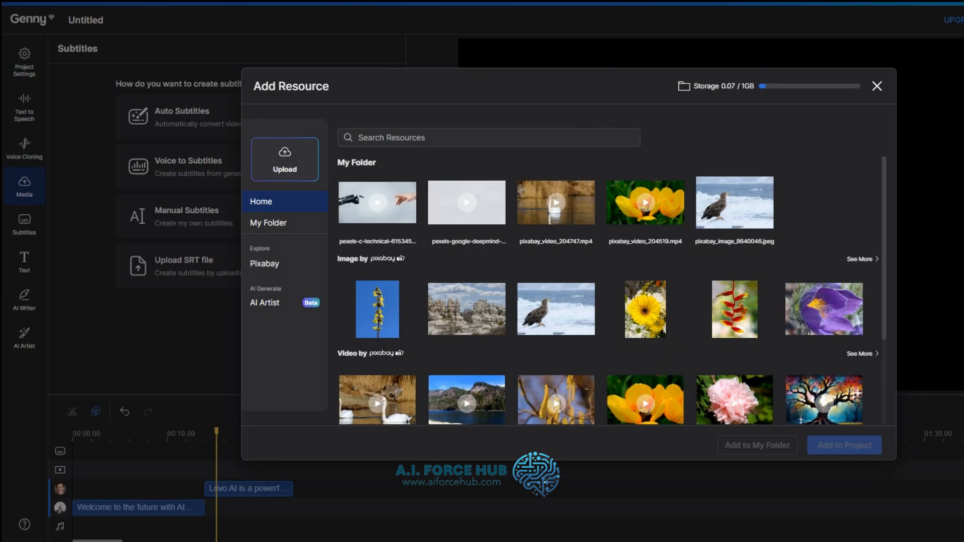
Add the pexels-c-technical and pexels-google-deepmind videos from My Folder to the project and play it from the start.
{"action": "left_click", "coordinate": [268, 222]}
{"action": "left_click", "coordinate": [378, 236]}
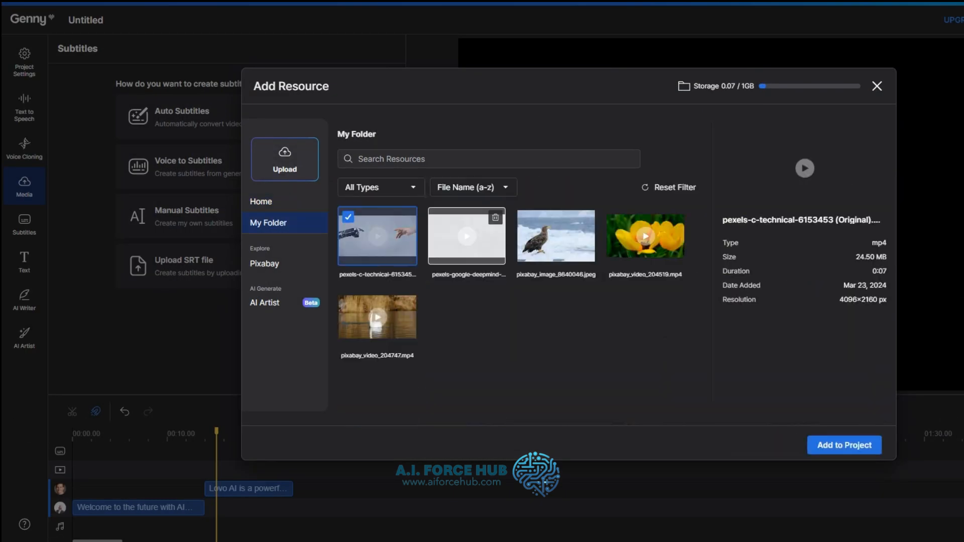
{"action": "left_click", "coordinate": [467, 236]}
{"action": "left_click", "coordinate": [845, 444]}
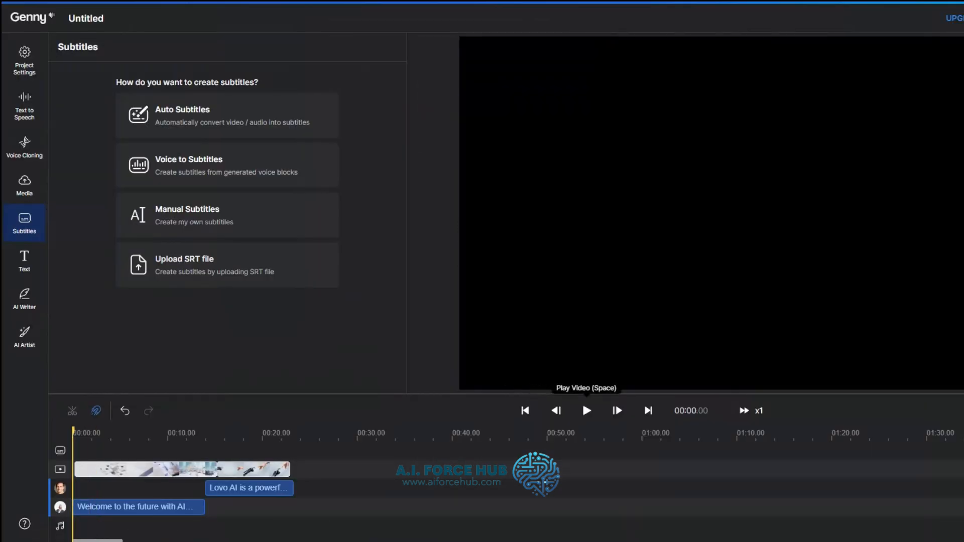
{"action": "left_click", "coordinate": [583, 408]}
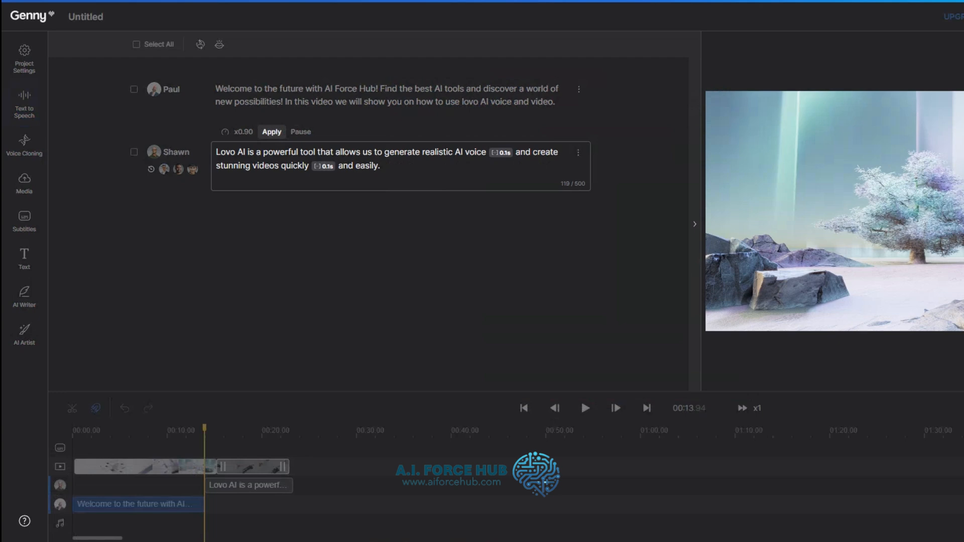
Put emphasis on the words "powerful" and "realistic" in the second text block.
{"action": "left_click", "coordinate": [280, 152]}
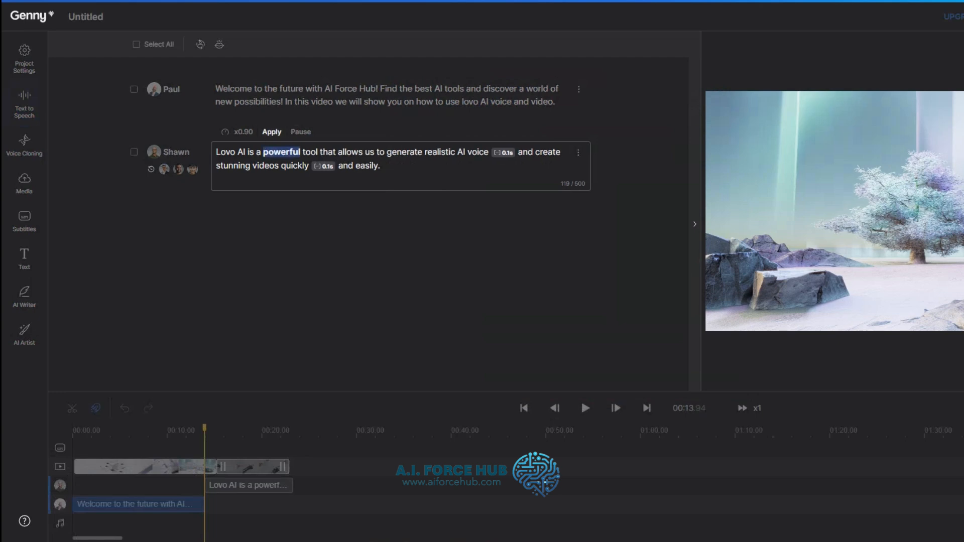
{"action": "left_click", "coordinate": [440, 152]}
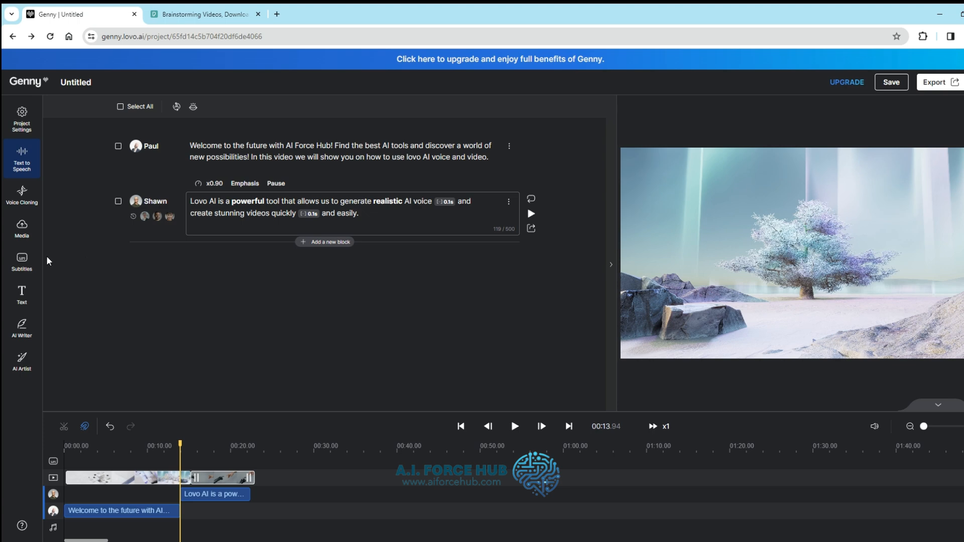
Examine the subtitle creation options, the text templates, the AI Writer content types and the AI Artist image styles.
{"action": "left_click", "coordinate": [29, 266]}
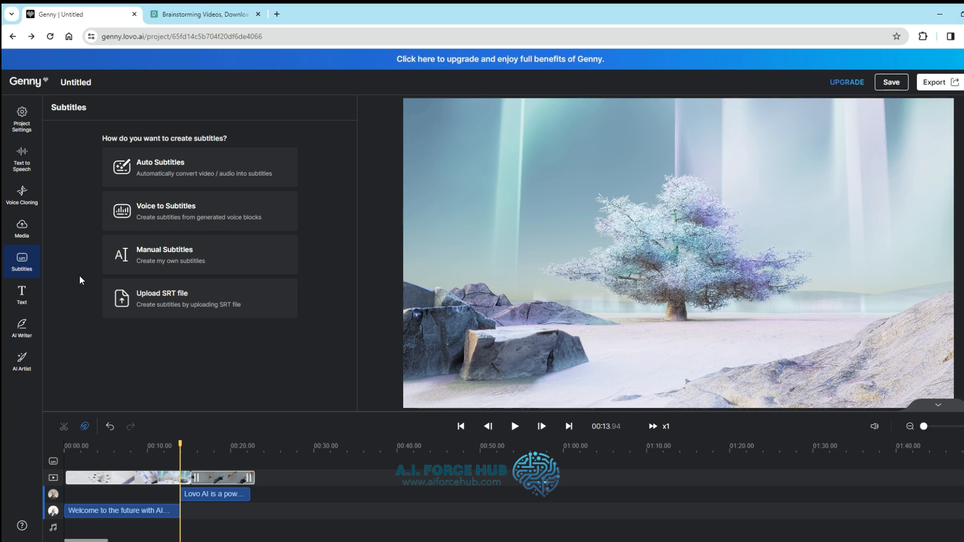
{"action": "left_click", "coordinate": [20, 296]}
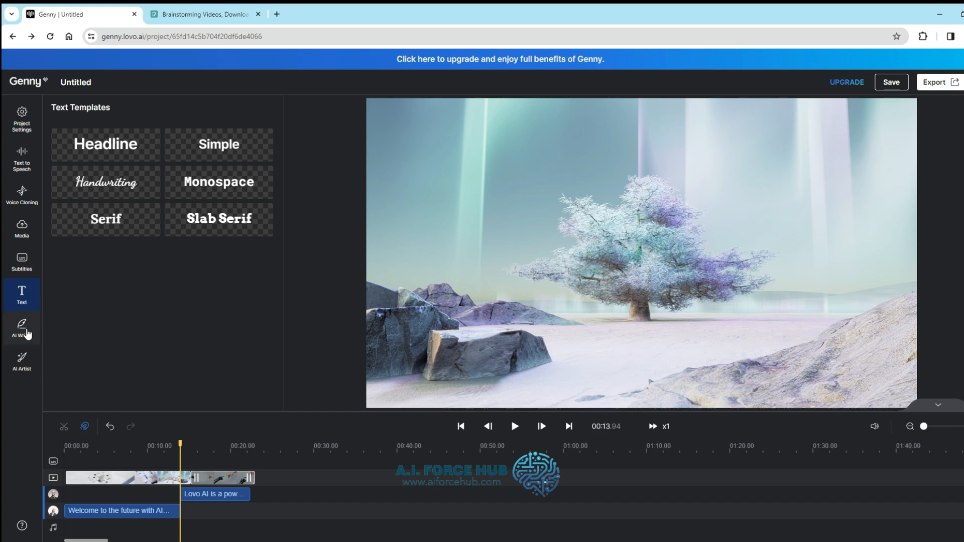
{"action": "left_click", "coordinate": [22, 329]}
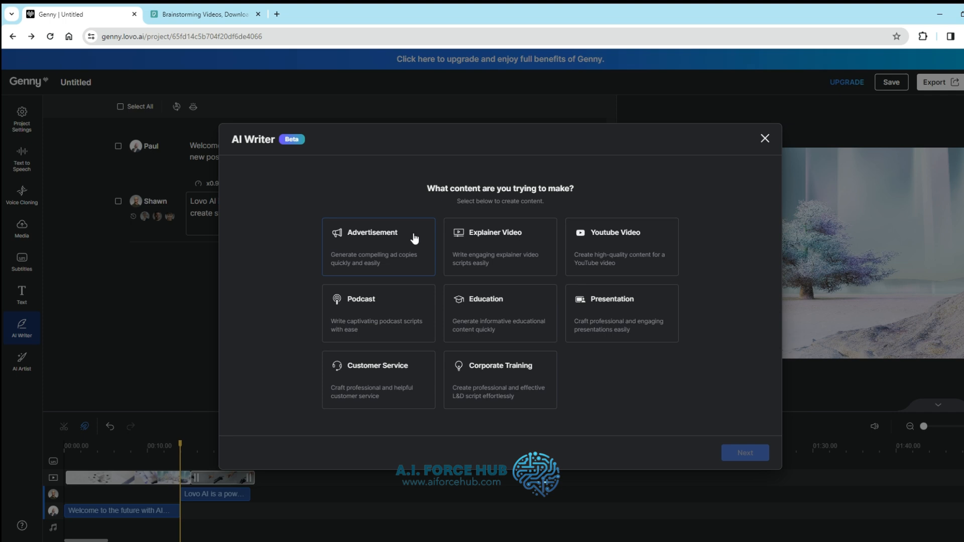
{"action": "left_click", "coordinate": [497, 251]}
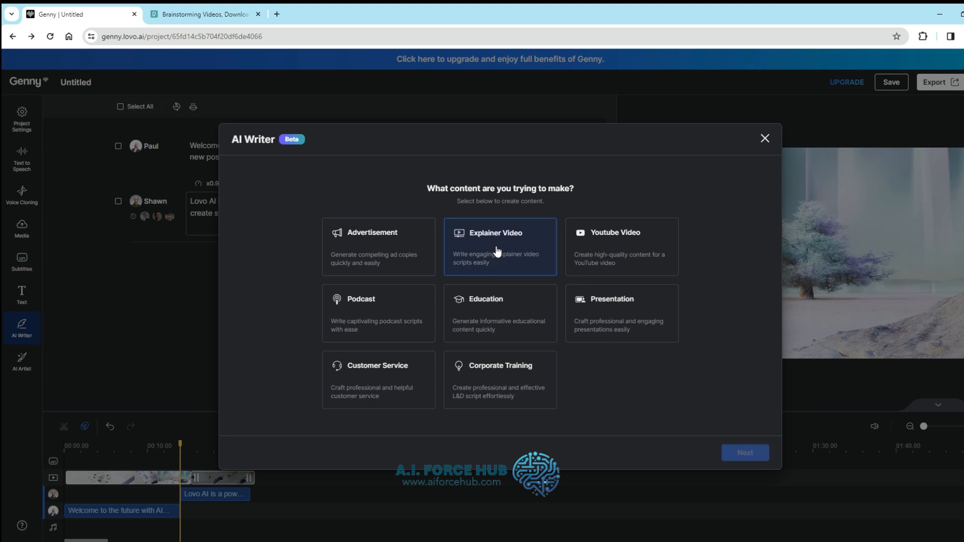
{"action": "left_click", "coordinate": [604, 253]}
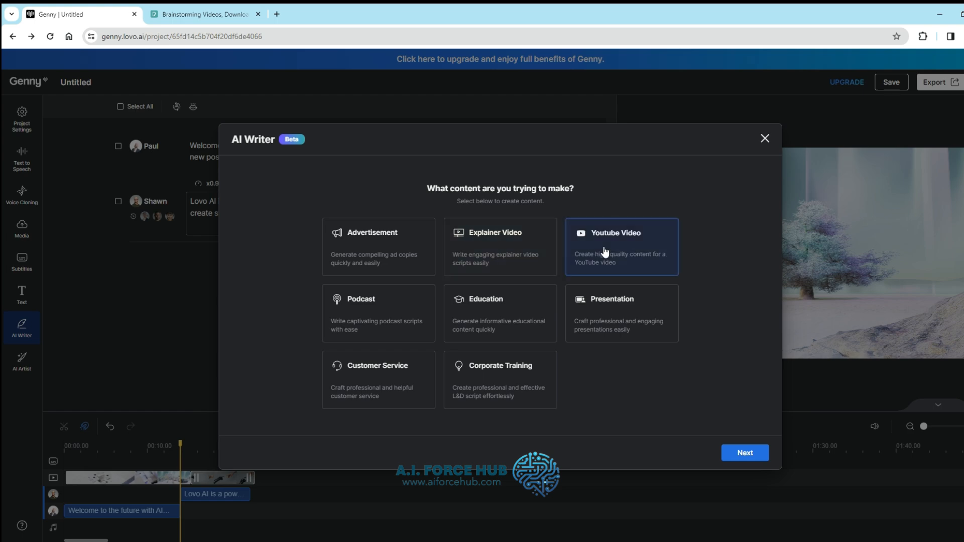
{"action": "left_click", "coordinate": [764, 139]}
{"action": "left_click", "coordinate": [21, 362]}
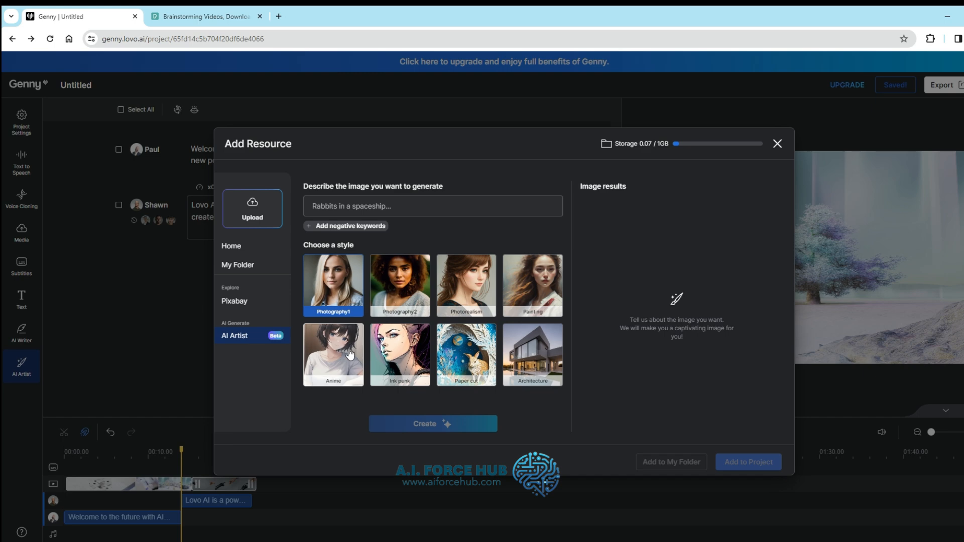